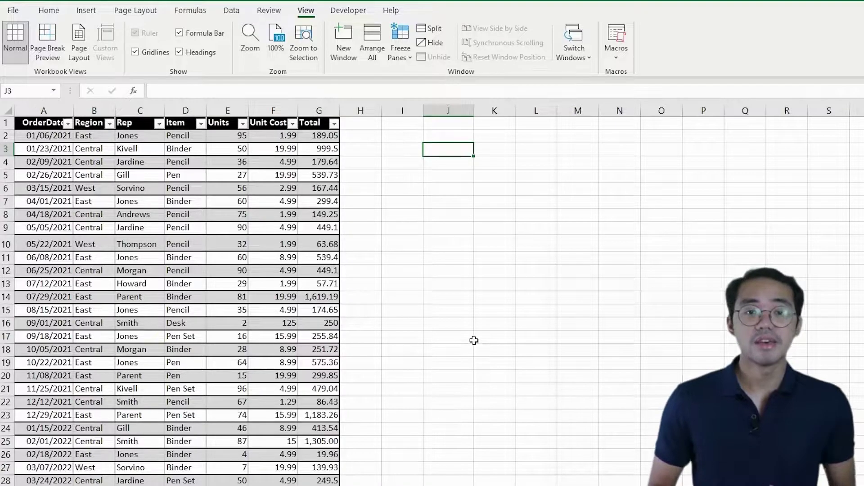
Step: Check the sales table's page breaks in Page Break Preview, then switch to Page Layout view
{"action": "left_click", "coordinate": [50, 53]}
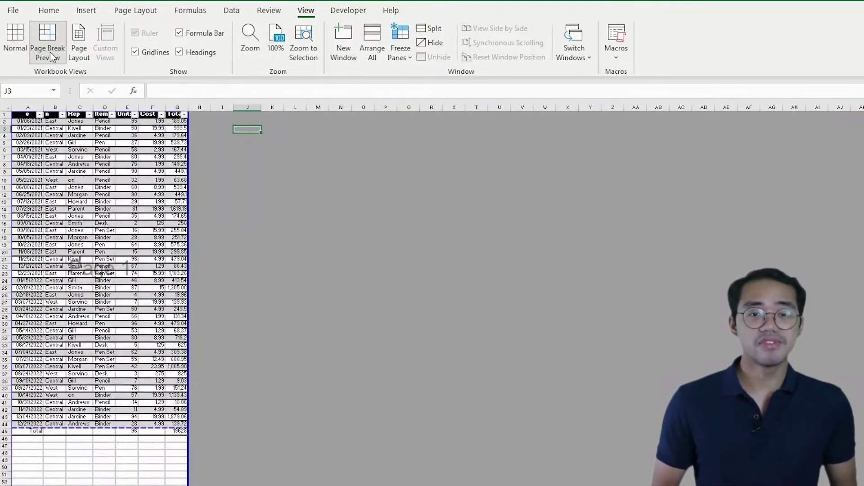
{"action": "scroll", "coordinate": [174, 379], "scroll_direction": "down", "scroll_amount": 5}
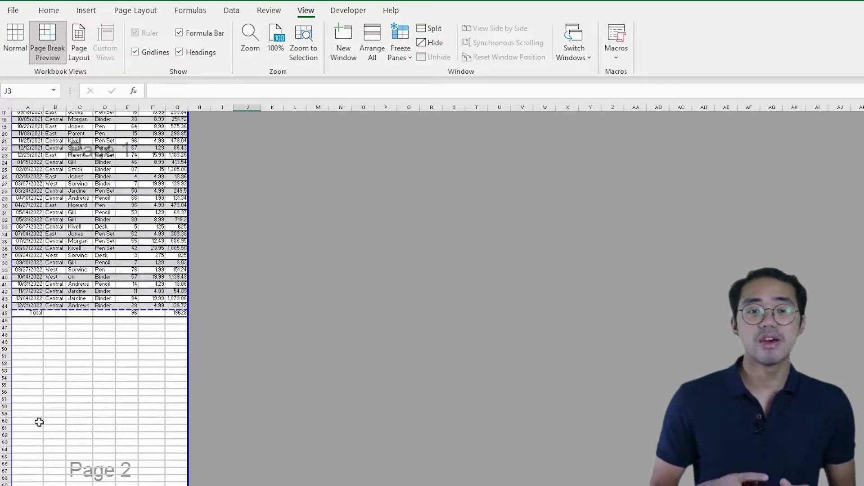
{"action": "scroll", "coordinate": [102, 451], "scroll_direction": "down", "scroll_amount": 14}
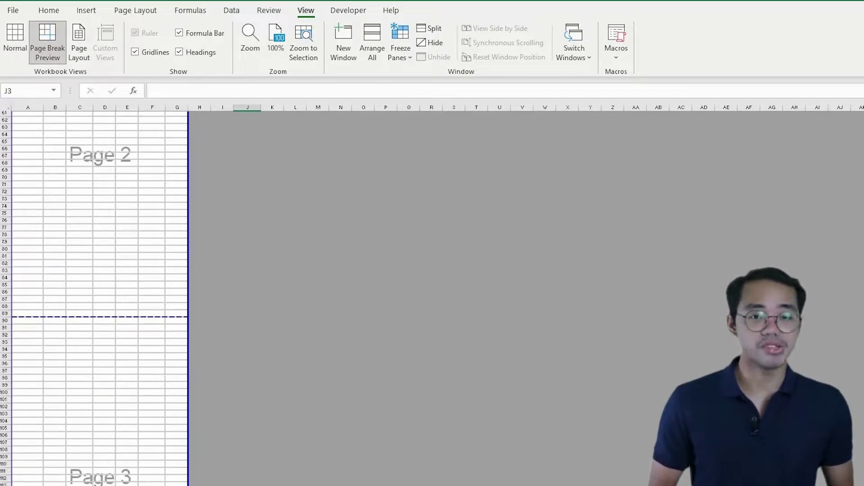
{"action": "scroll", "coordinate": [33, 450], "scroll_direction": "up", "scroll_amount": 20}
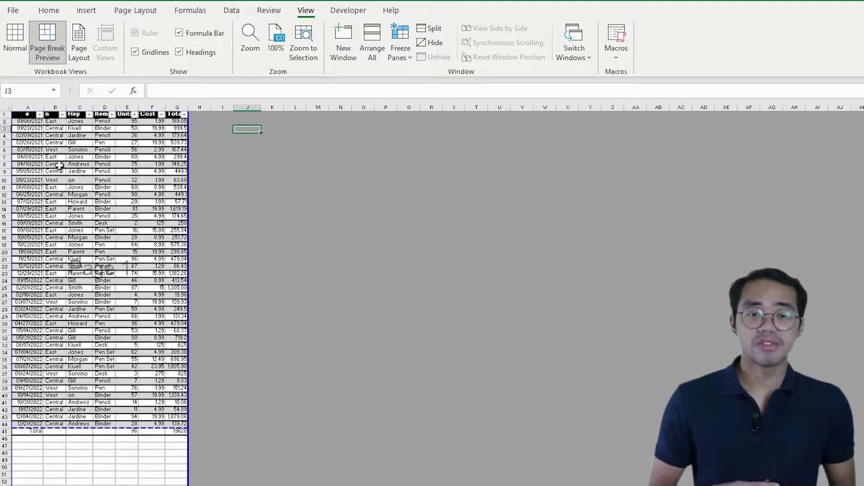
{"action": "left_click", "coordinate": [79, 42]}
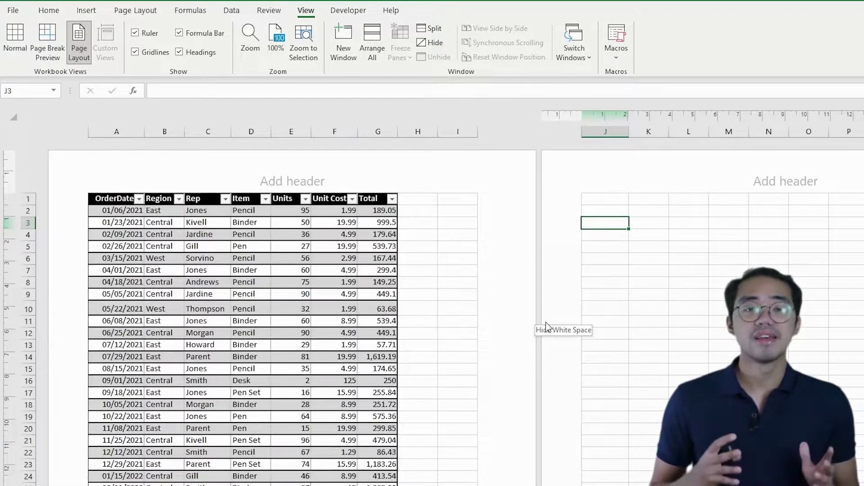
Step: Return to Normal view and turn Gridlines and Headings off and back on
{"action": "left_click", "coordinate": [15, 42]}
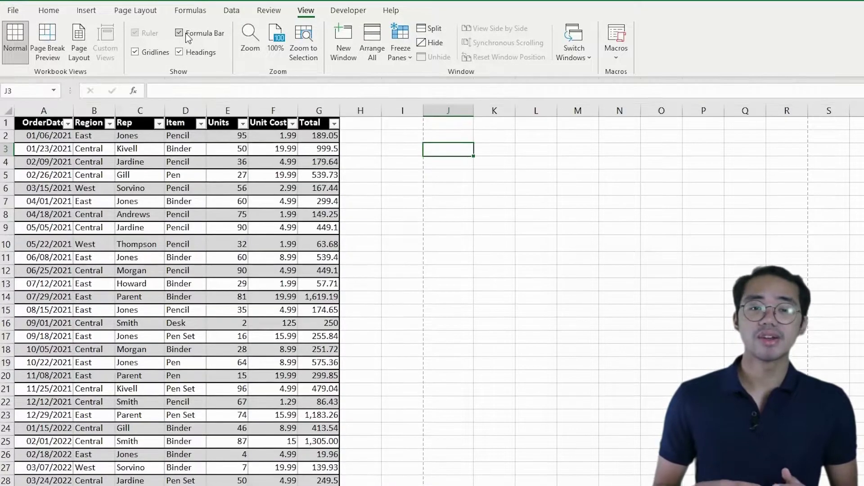
{"action": "left_click", "coordinate": [153, 53]}
{"action": "left_click", "coordinate": [153, 53]}
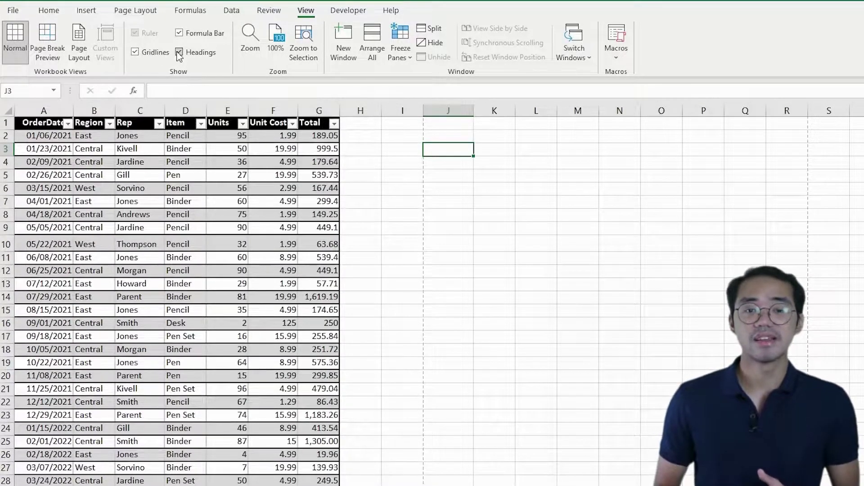
{"action": "left_click", "coordinate": [179, 53]}
{"action": "left_click", "coordinate": [179, 53]}
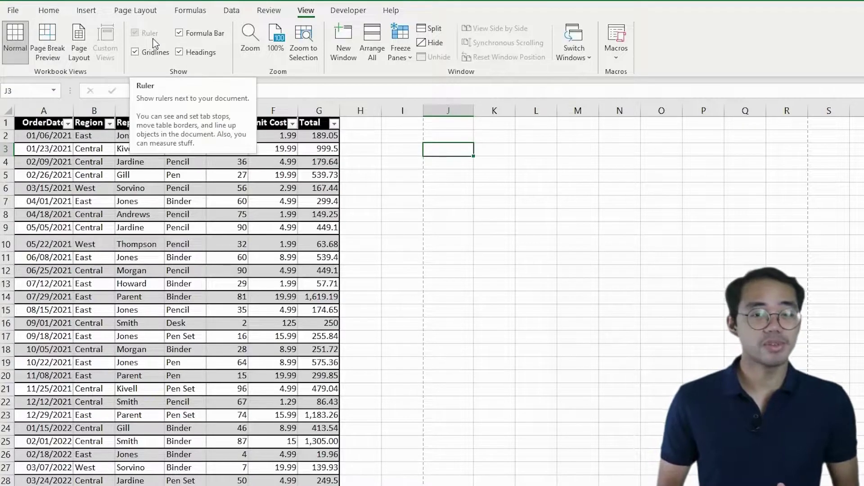
{"action": "left_click", "coordinate": [83, 58]}
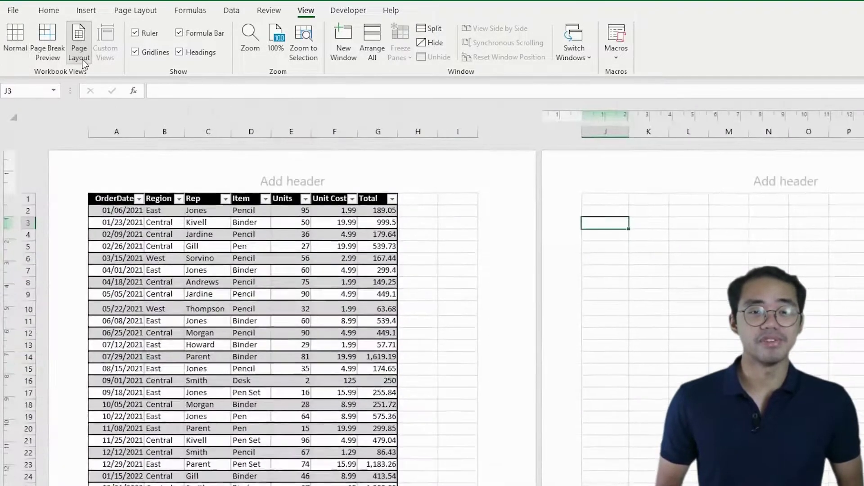
{"action": "left_click", "coordinate": [136, 37]}
{"action": "left_click", "coordinate": [136, 37]}
{"action": "left_click", "coordinate": [136, 37]}
{"action": "left_click", "coordinate": [136, 36]}
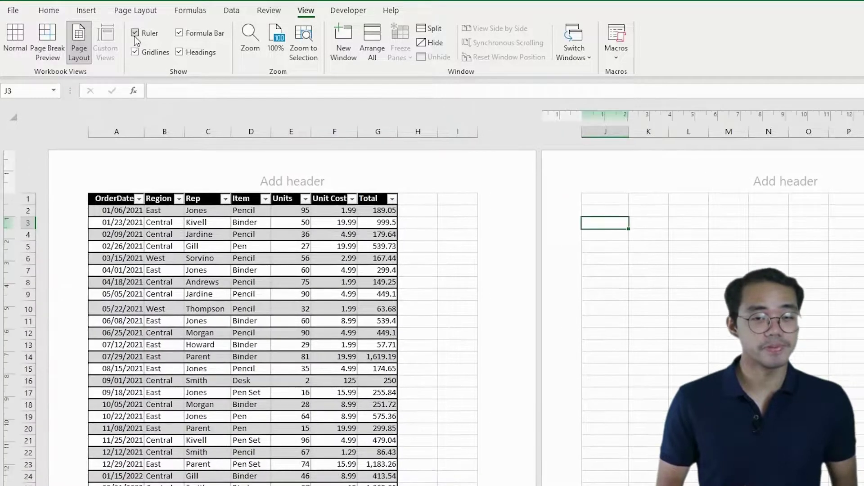
{"action": "left_click", "coordinate": [15, 38]}
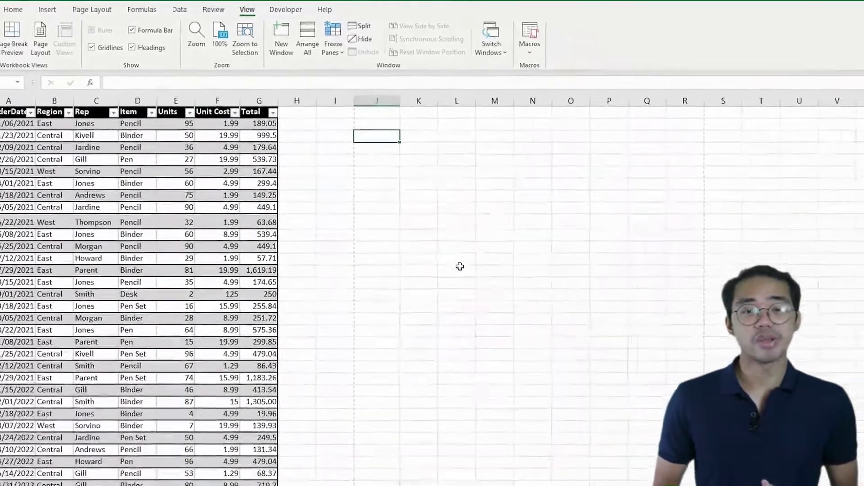
{"action": "scroll", "coordinate": [433, 270], "scroll_direction": "up", "scroll_amount": 5}
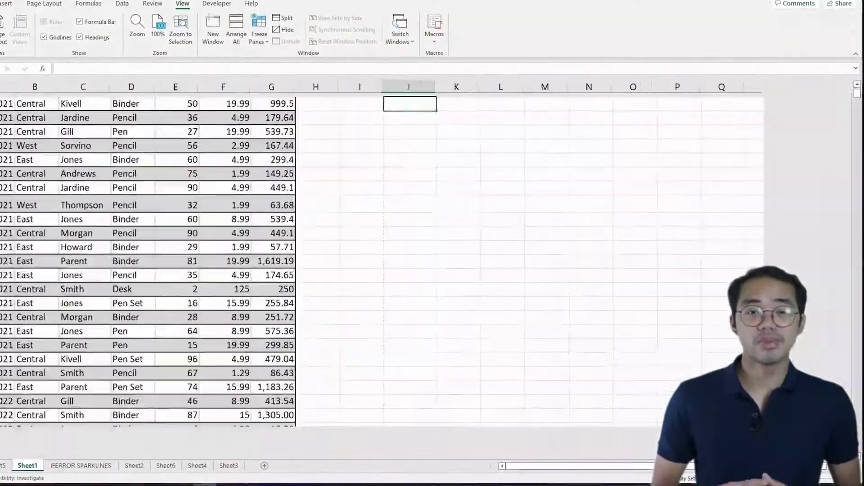
{"action": "scroll", "coordinate": [432, 270], "scroll_direction": "down", "scroll_amount": 10}
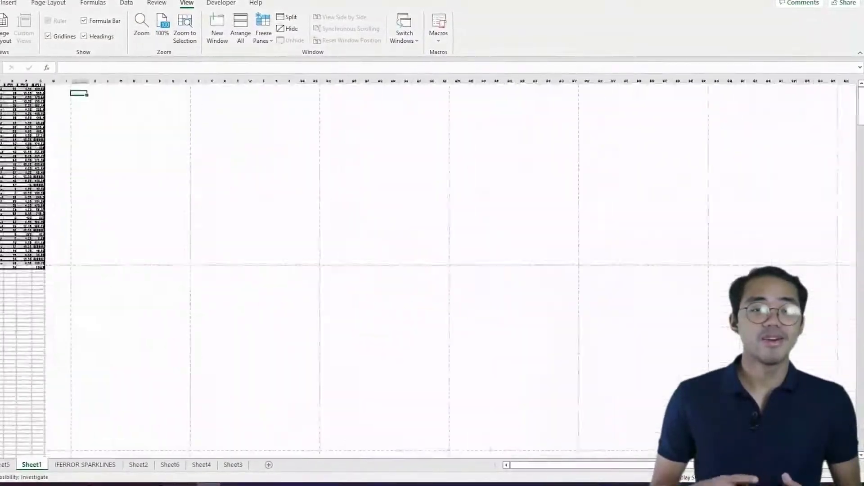
{"action": "scroll", "coordinate": [347, 104], "scroll_direction": "up", "scroll_amount": 9}
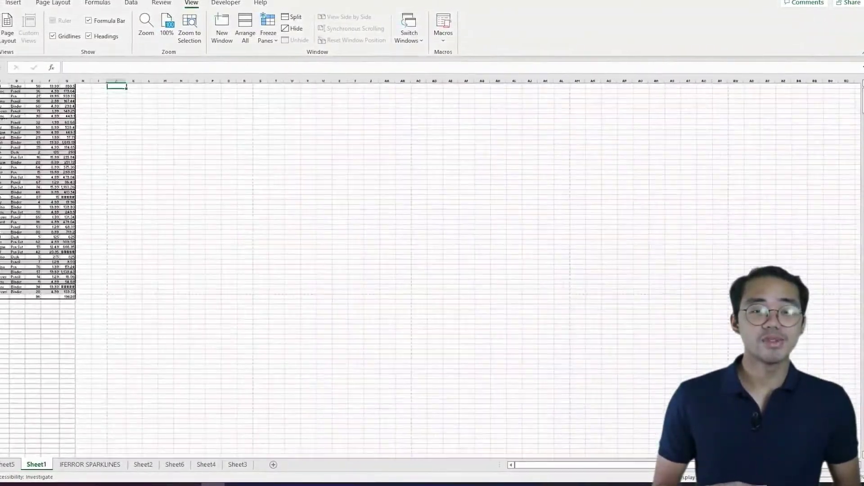
{"action": "left_click", "coordinate": [151, 25]}
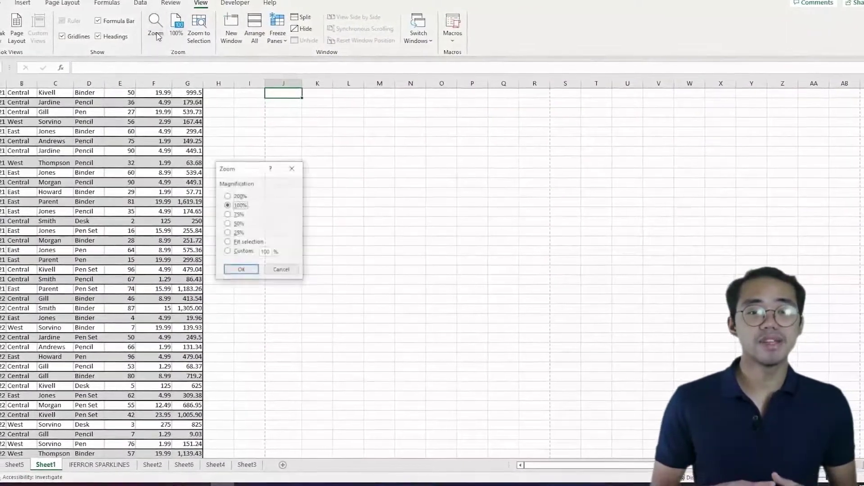
{"action": "left_click", "coordinate": [243, 216]}
{"action": "left_click", "coordinate": [245, 270]}
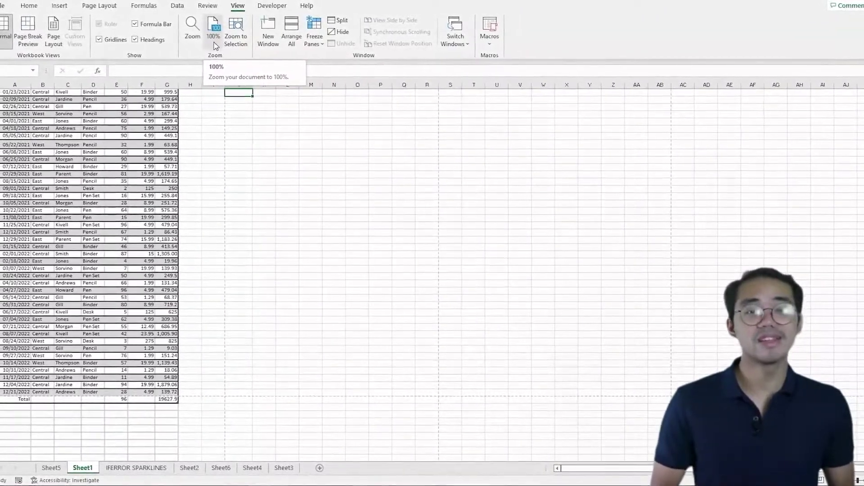
{"action": "left_click", "coordinate": [218, 42]}
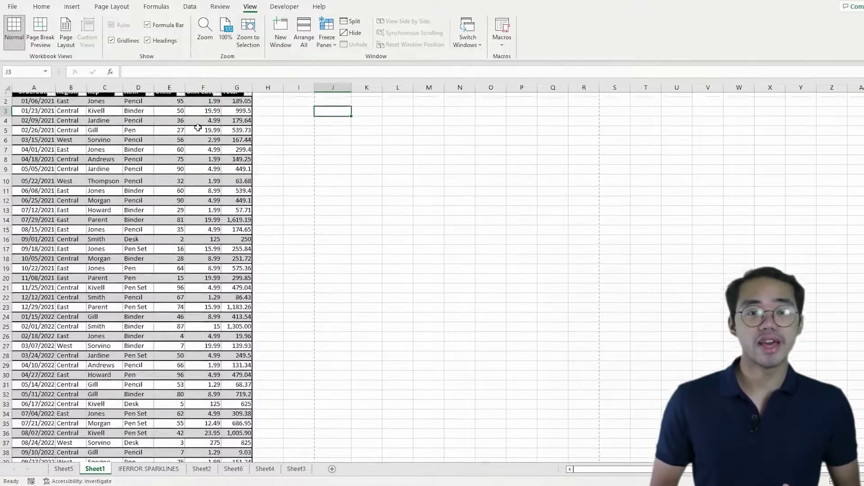
{"action": "scroll", "coordinate": [135, 225], "scroll_direction": "up", "scroll_amount": 1}
{"action": "left_click", "coordinate": [96, 117]}
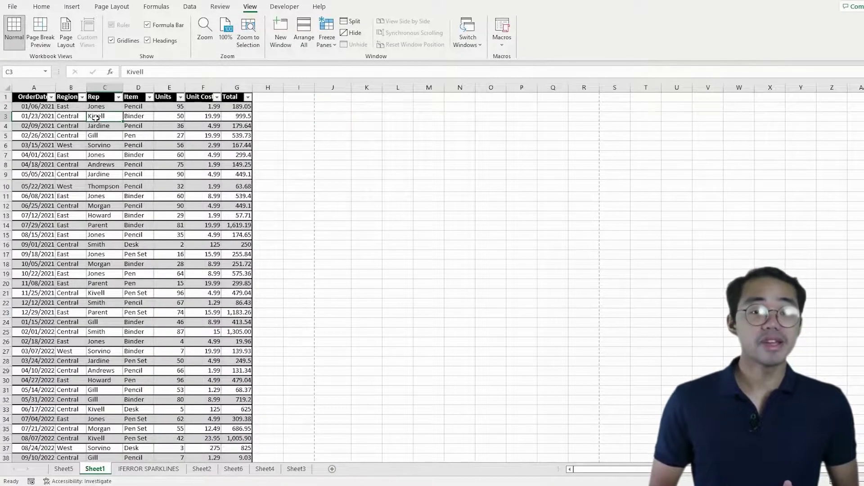
{"action": "left_click", "coordinate": [258, 48]}
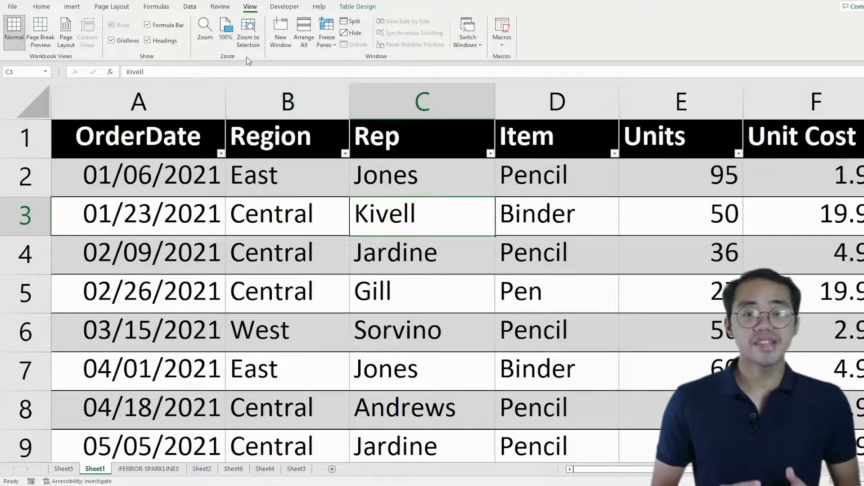
{"action": "left_click", "coordinate": [226, 32]}
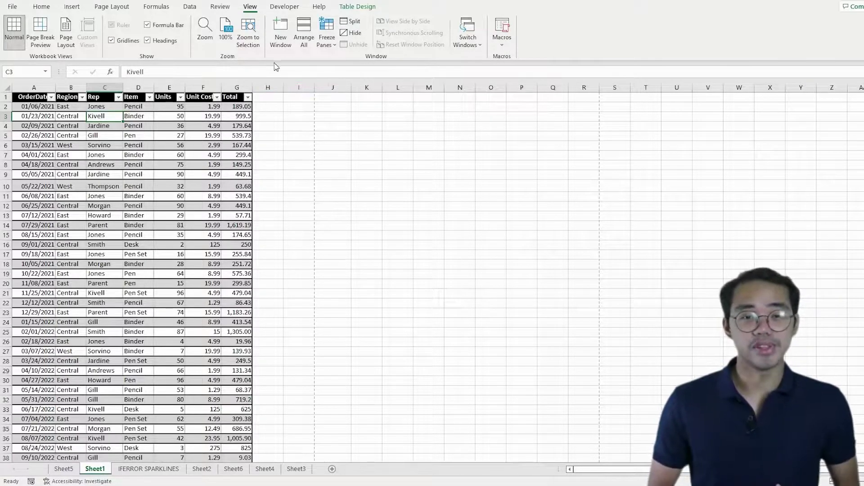
Step: Open three new windows of the workbook, then reposition and enlarge the newest one
{"action": "left_click", "coordinate": [280, 48]}
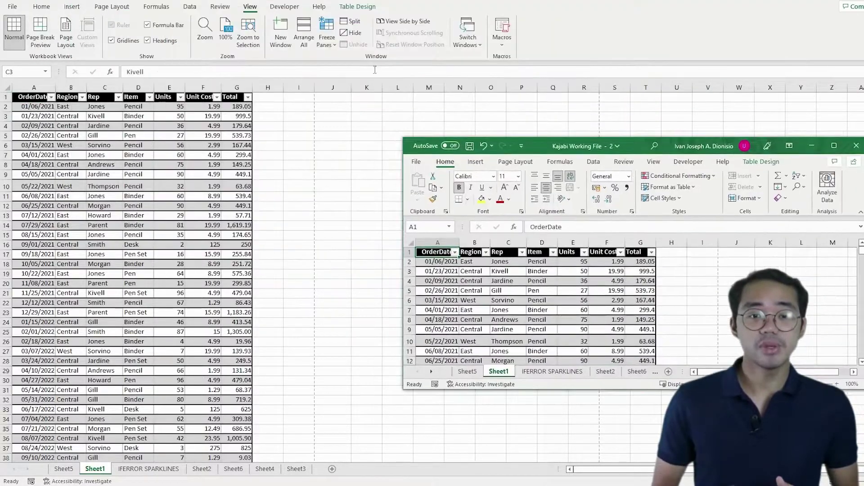
{"action": "left_click", "coordinate": [280, 37]}
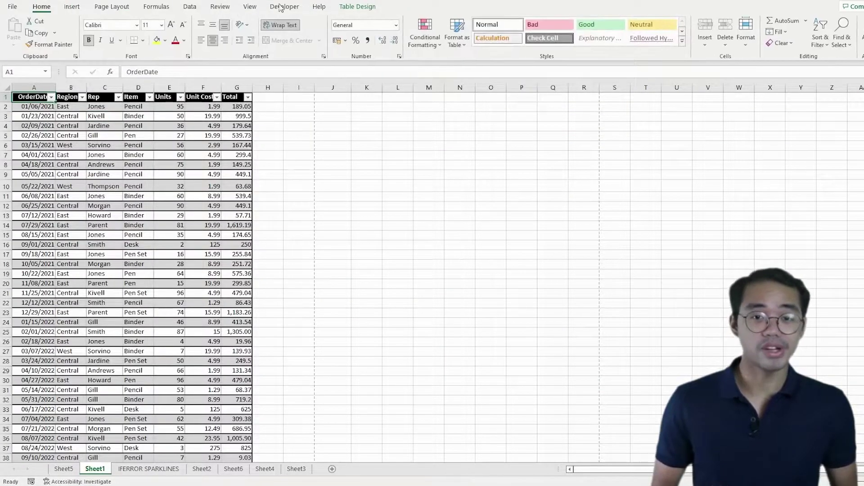
{"action": "left_click_drag", "start_coordinate": [367, 40], "coordinate": [426, 95]}
{"action": "left_click", "coordinate": [281, 40]}
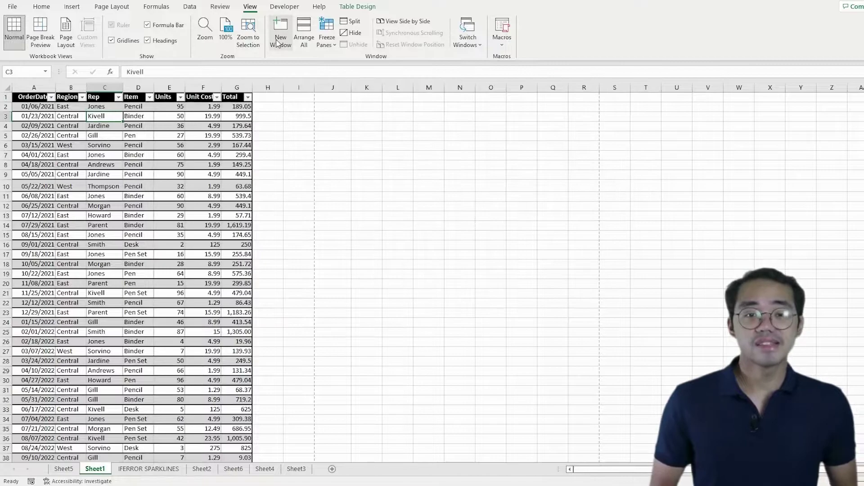
{"action": "left_click_drag", "start_coordinate": [321, 6], "coordinate": [564, 56]}
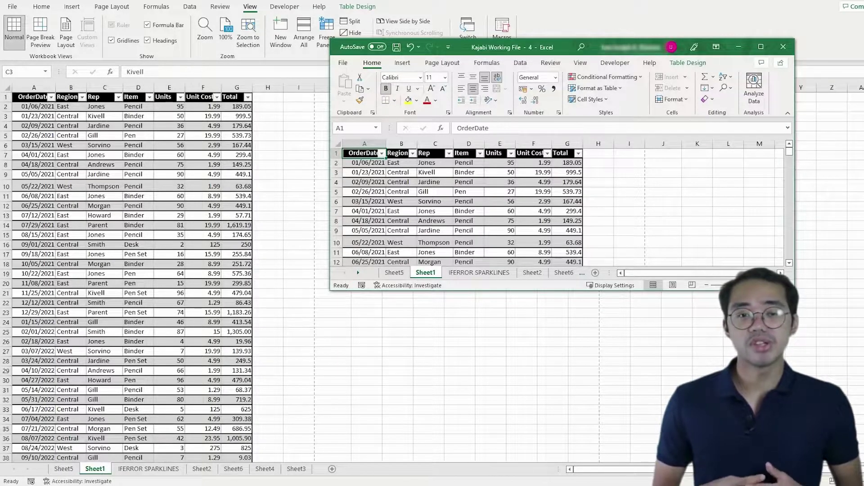
{"action": "left_click_drag", "start_coordinate": [794, 290], "coordinate": [815, 321]}
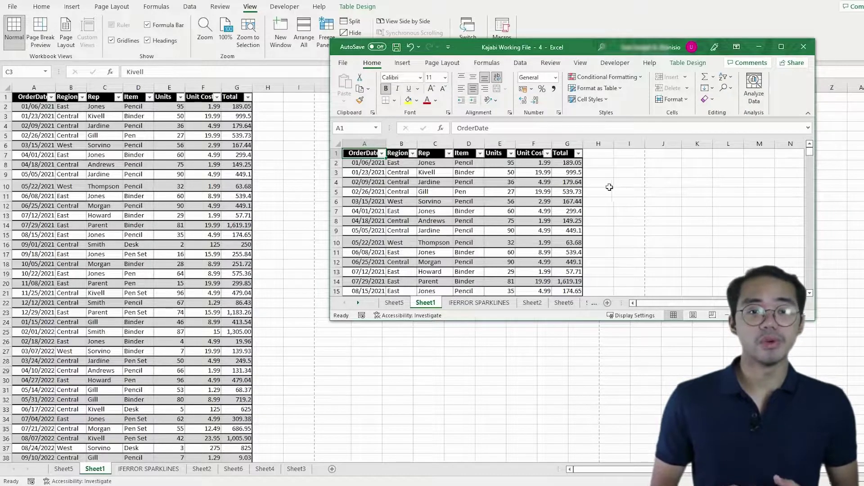
Step: Enter 'Hello' in cell H2 of that window, then close the window
{"action": "left_click", "coordinate": [604, 173]}
{"action": "left_click", "coordinate": [602, 162]}
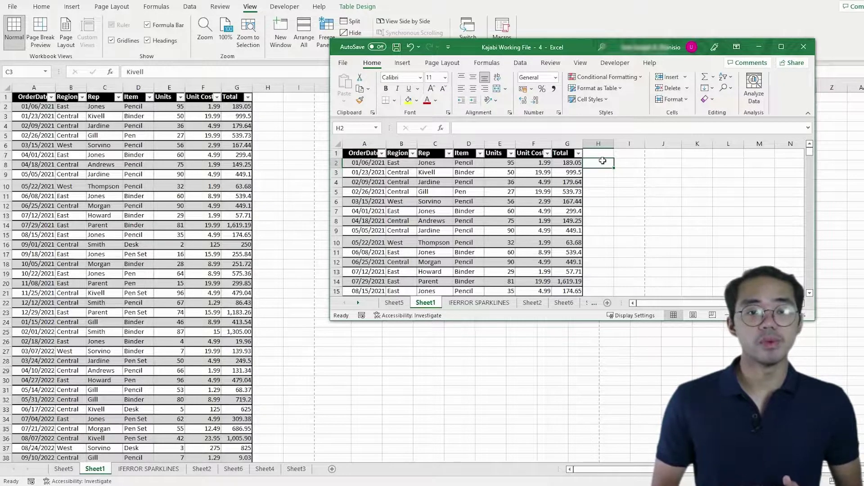
{"action": "type", "text": "Hello"}
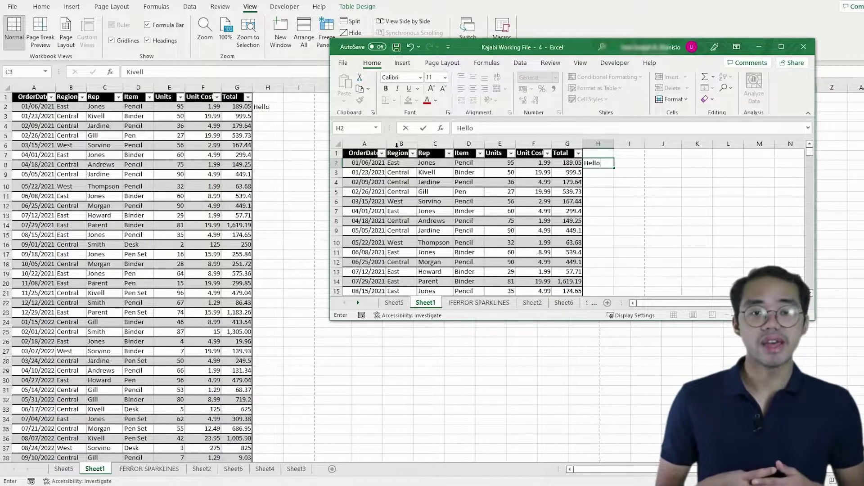
{"action": "left_click", "coordinate": [283, 115]}
{"action": "left_click", "coordinate": [356, 126]}
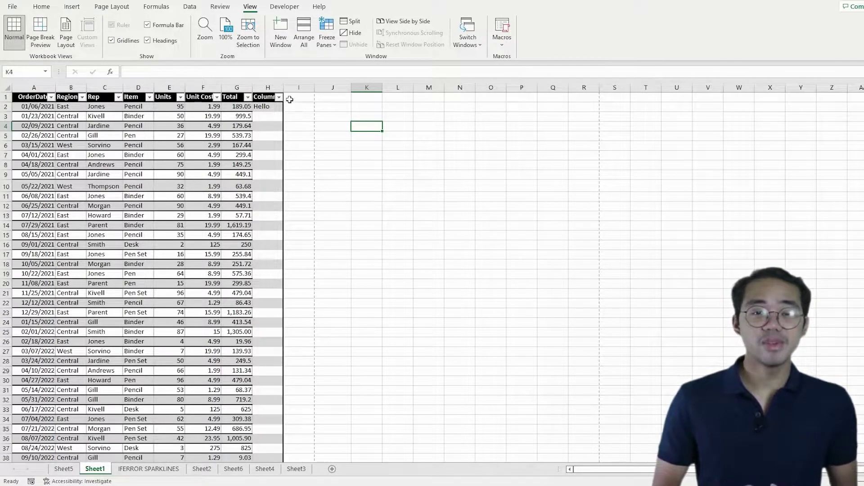
Step: Tile the workbook windows, re-arrange them vertically side by side, then maximise one again
{"action": "left_click", "coordinate": [304, 33]}
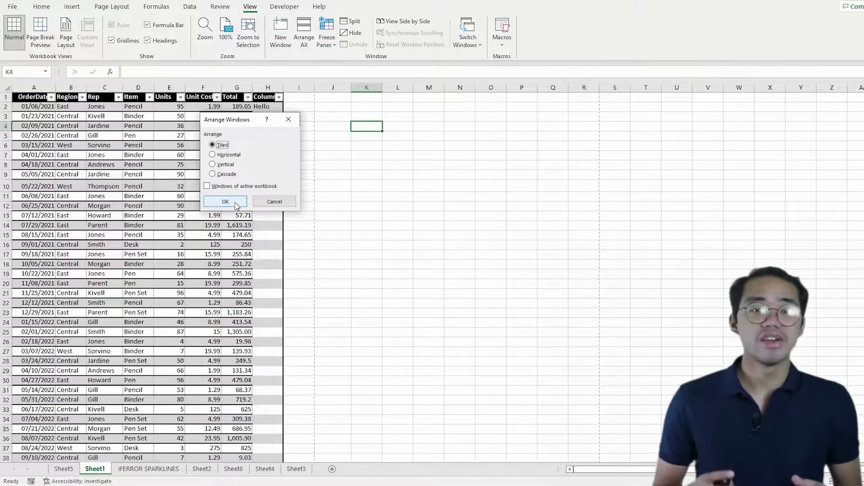
{"action": "left_click", "coordinate": [235, 206]}
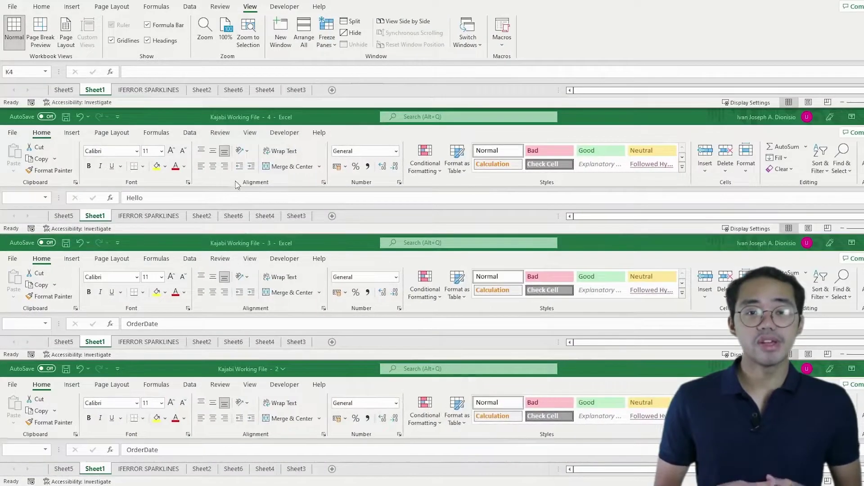
{"action": "left_click", "coordinate": [304, 31]}
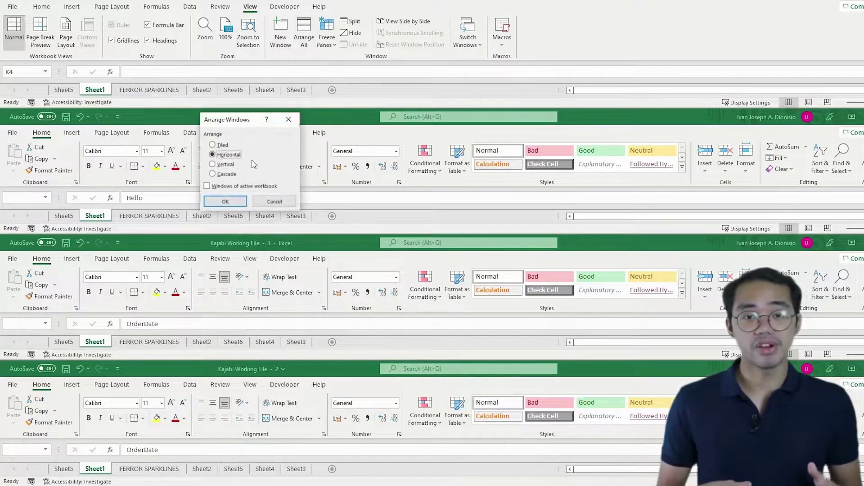
{"action": "left_click", "coordinate": [235, 166]}
{"action": "left_click", "coordinate": [225, 201]}
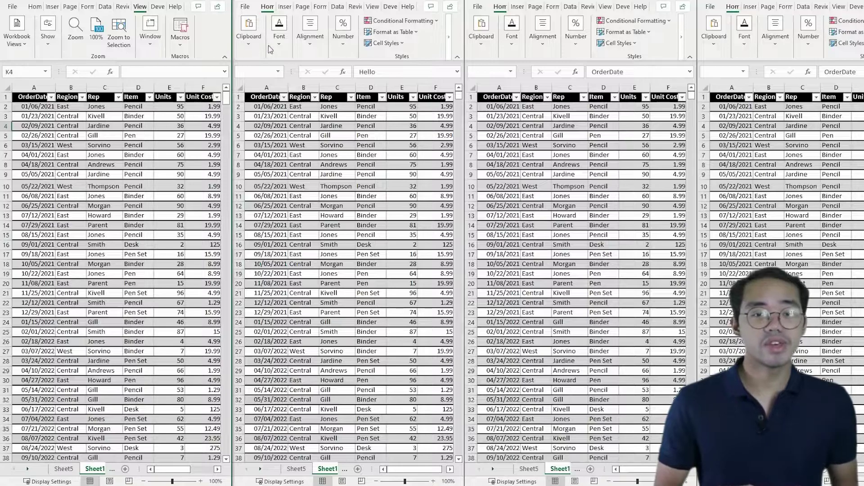
{"action": "left_click", "coordinate": [155, 44]}
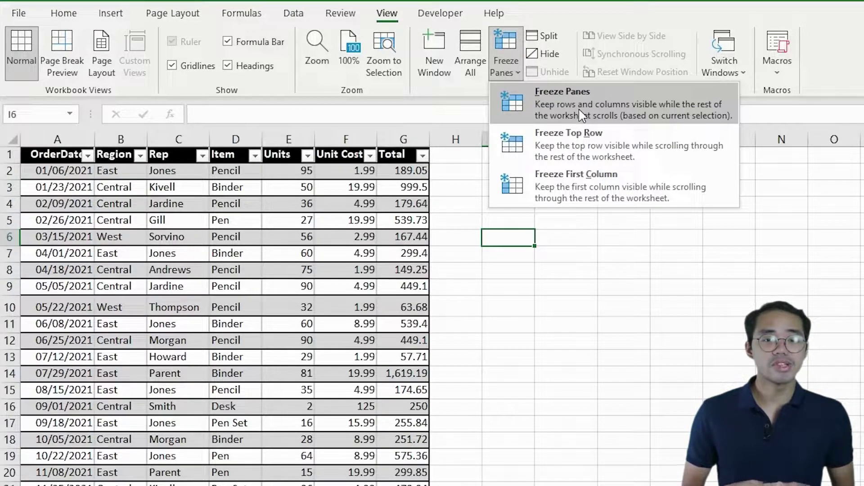
Step: Freeze panes at cell B2 and scroll to test the fixed header row and column A
{"action": "key", "text": "Escape"}
{"action": "left_click", "coordinate": [118, 172]}
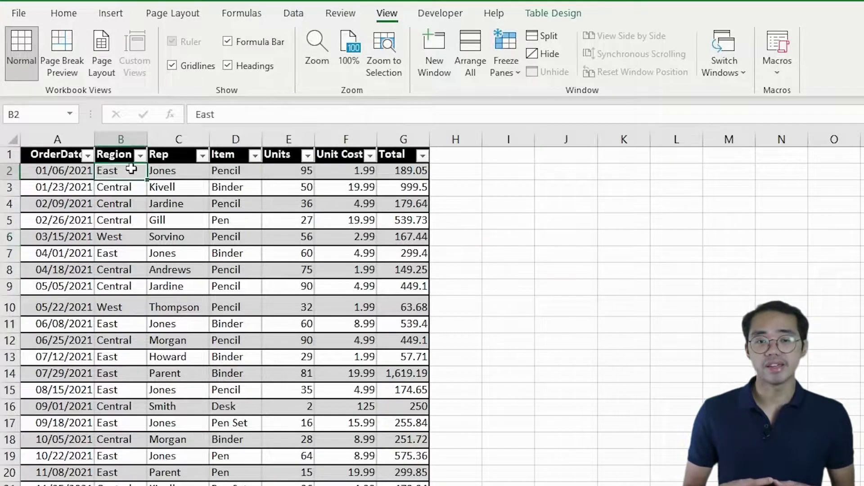
{"action": "left_click", "coordinate": [505, 63]}
{"action": "left_click", "coordinate": [560, 103]}
{"action": "scroll", "coordinate": [434, 255], "scroll_direction": "down", "scroll_amount": 4}
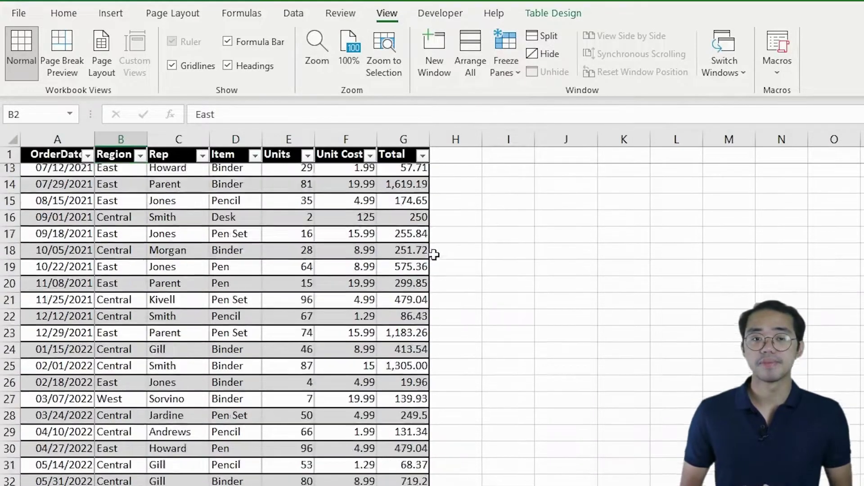
{"action": "scroll", "coordinate": [434, 255], "scroll_direction": "up", "scroll_amount": 4}
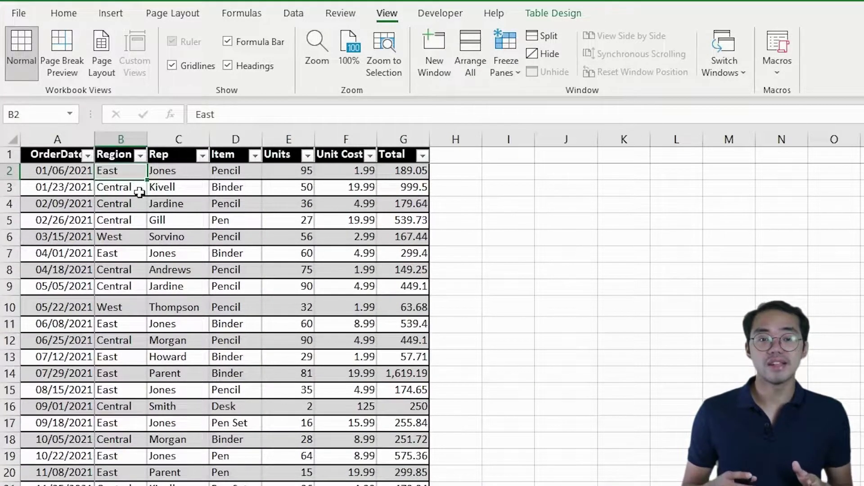
{"action": "left_click", "coordinate": [59, 157]}
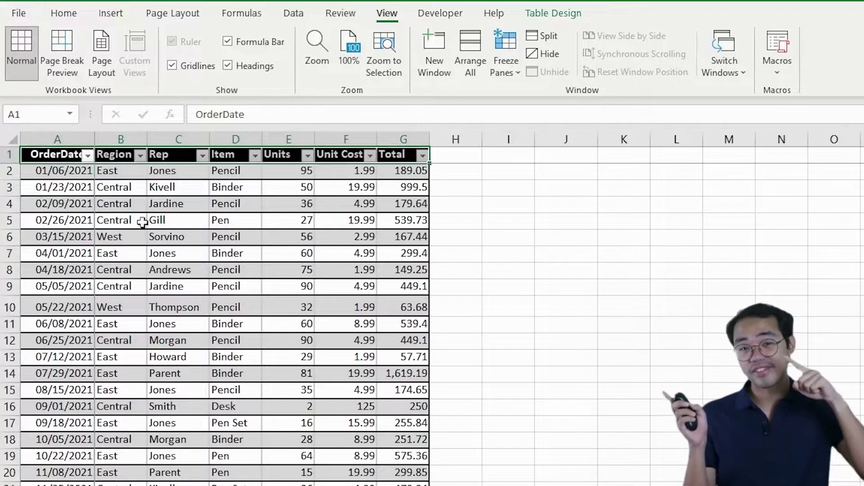
{"action": "left_click", "coordinate": [68, 179]}
{"action": "left_click_drag", "start_coordinate": [74, 269], "coordinate": [104, 406]}
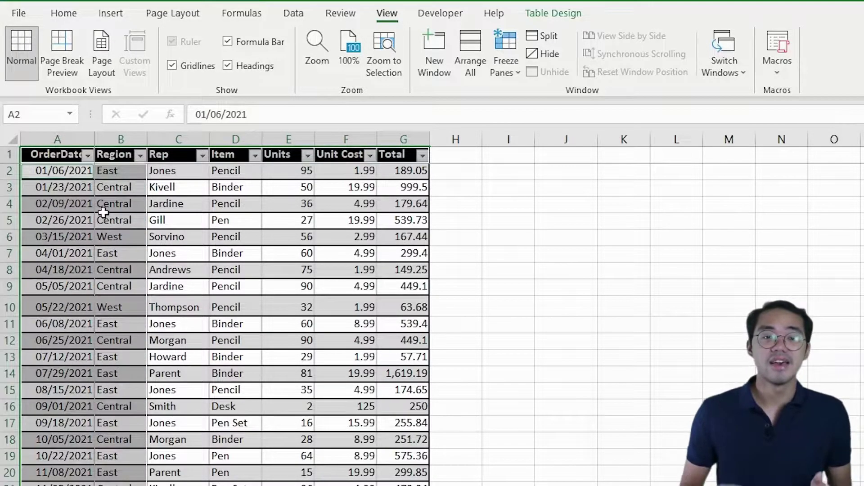
{"action": "left_click", "coordinate": [116, 194]}
{"action": "left_click", "coordinate": [113, 173]}
{"action": "scroll", "coordinate": [311, 260], "scroll_direction": "down", "scroll_amount": 4}
{"action": "scroll", "coordinate": [311, 260], "scroll_direction": "up", "scroll_amount": 4}
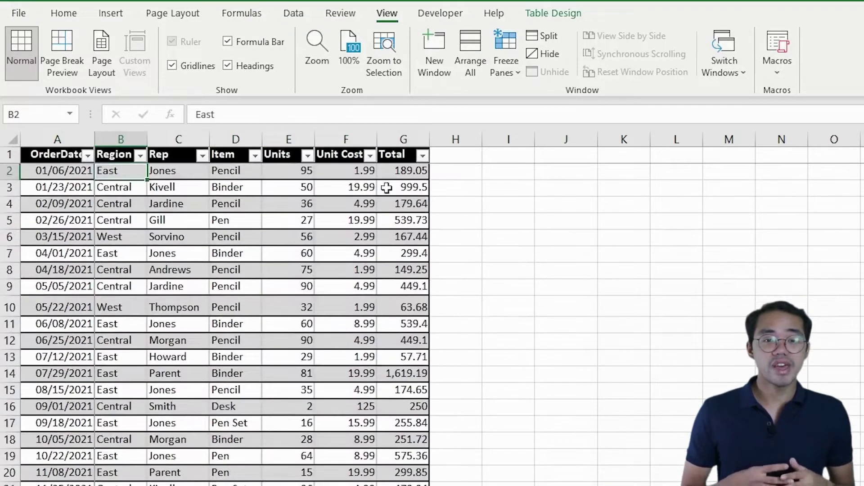
Step: Unfreeze the panes, then freeze panes at A2 so only the header row stays fixed
{"action": "left_click", "coordinate": [512, 59]}
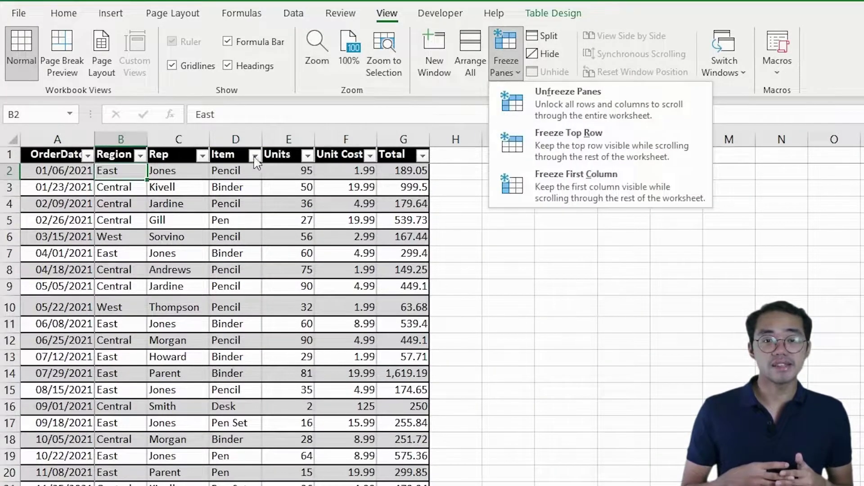
{"action": "left_click", "coordinate": [527, 113]}
{"action": "left_click", "coordinate": [85, 172]}
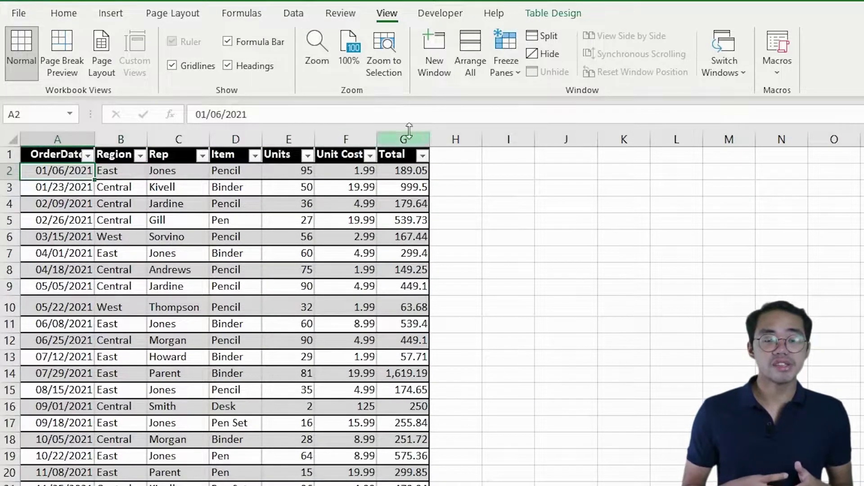
{"action": "left_click", "coordinate": [508, 70]}
{"action": "left_click", "coordinate": [533, 88]}
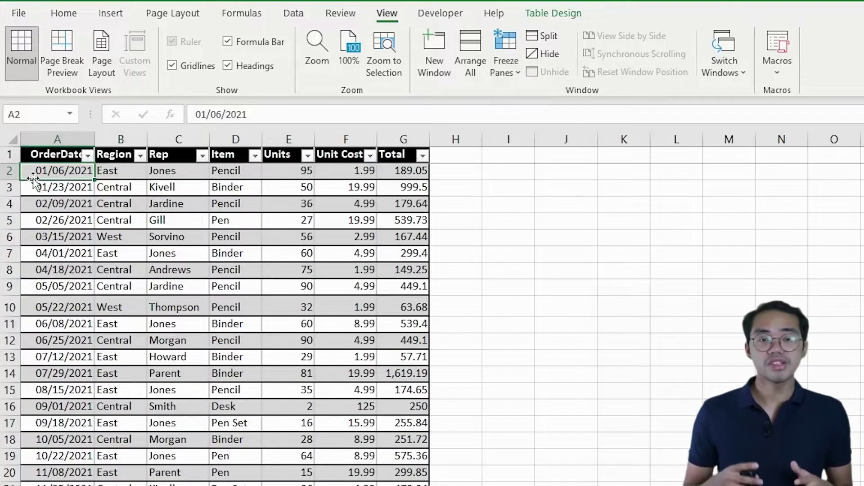
{"action": "scroll", "coordinate": [115, 216], "scroll_direction": "down", "scroll_amount": 6}
{"action": "scroll", "coordinate": [115, 216], "scroll_direction": "up", "scroll_amount": 6}
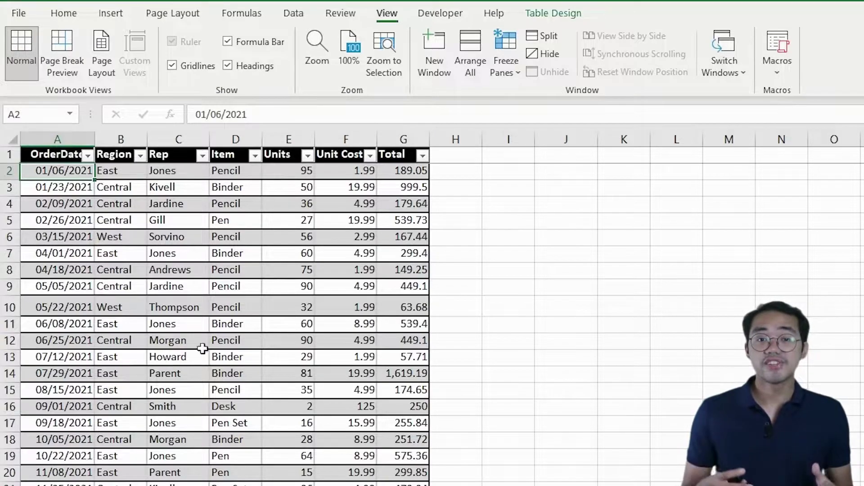
Step: Unfreeze the panes and scroll to confirm row 1 no longer stays fixed
{"action": "left_click", "coordinate": [503, 82]}
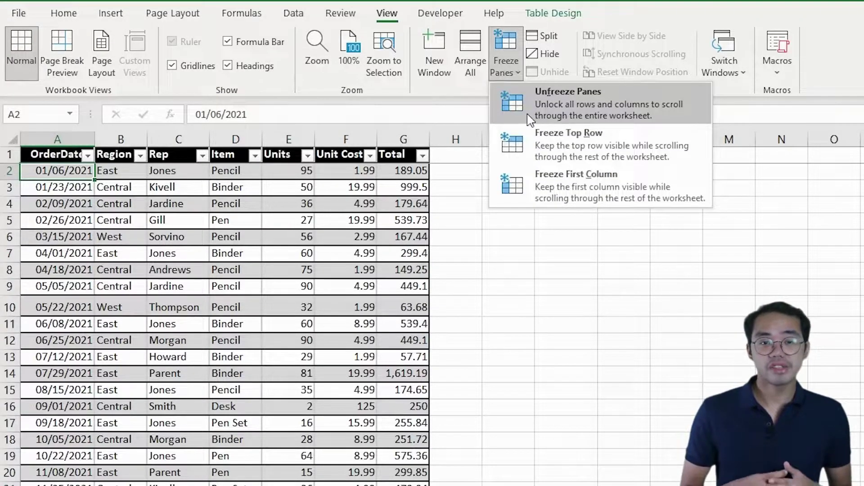
{"action": "left_click", "coordinate": [560, 118]}
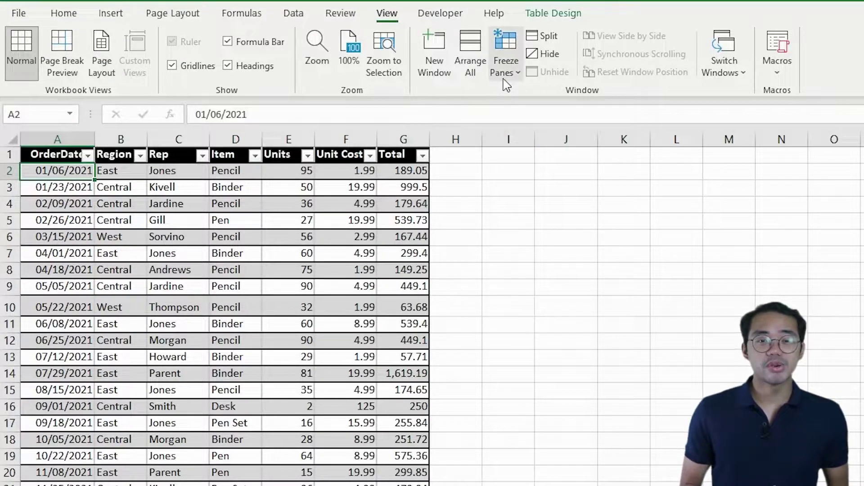
{"action": "scroll", "coordinate": [453, 216], "scroll_direction": "down", "scroll_amount": 3}
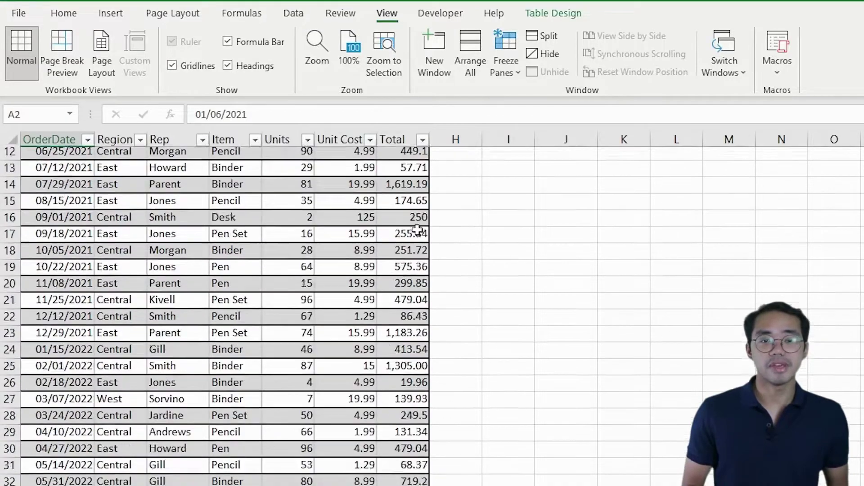
{"action": "scroll", "coordinate": [432, 230], "scroll_direction": "up", "scroll_amount": 3}
{"action": "scroll", "coordinate": [421, 231], "scroll_direction": "up", "scroll_amount": 1}
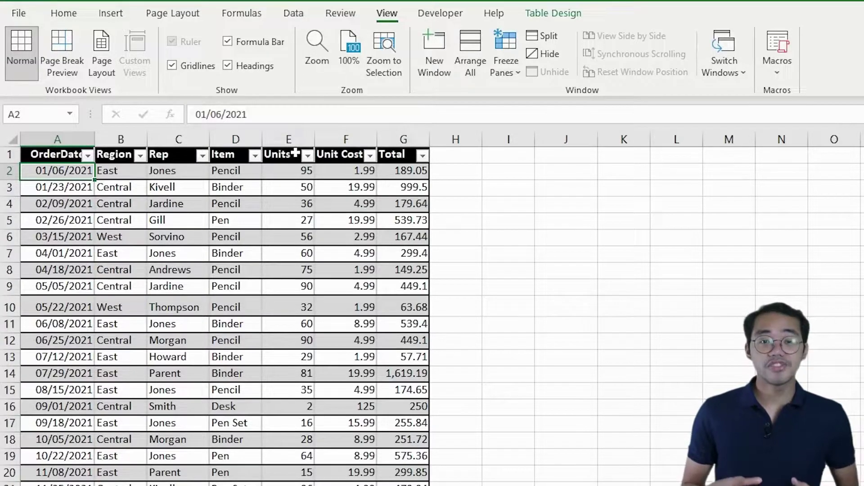
{"action": "left_click", "coordinate": [505, 73]}
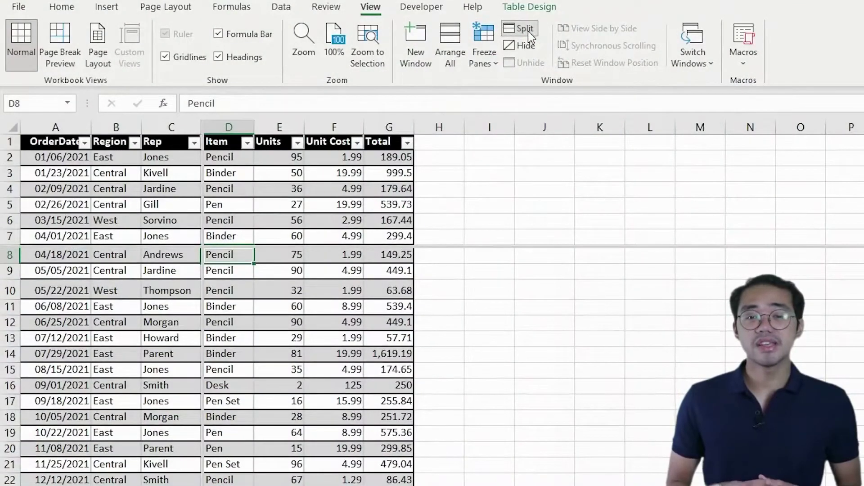
Step: Select cell F5 and scroll the split panes left, right, down and up to test them
{"action": "left_click", "coordinate": [358, 204]}
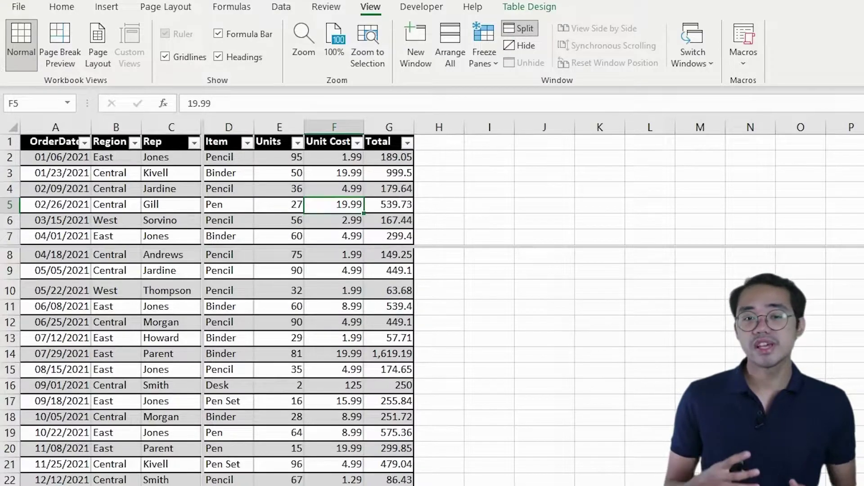
{"action": "scroll", "coordinate": [531, 302], "scroll_direction": "left", "scroll_amount": 3}
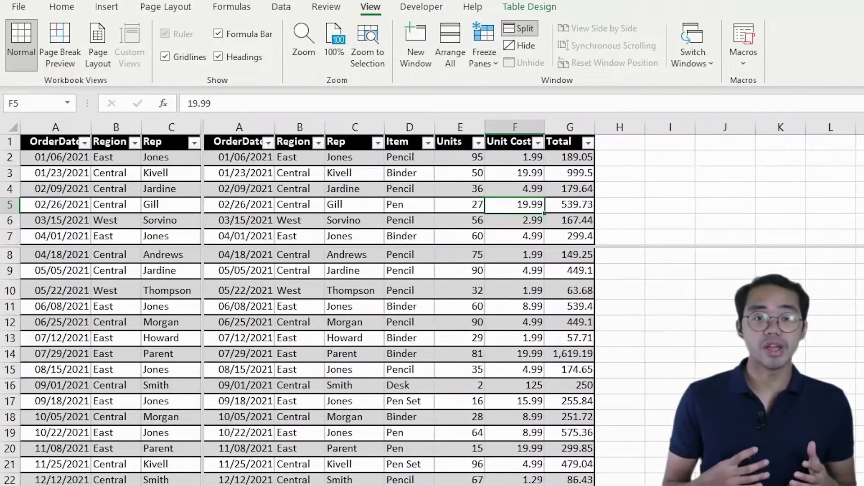
{"action": "scroll", "coordinate": [491, 360], "scroll_direction": "right", "scroll_amount": 3}
{"action": "scroll", "coordinate": [490, 360], "scroll_direction": "left", "scroll_amount": 3}
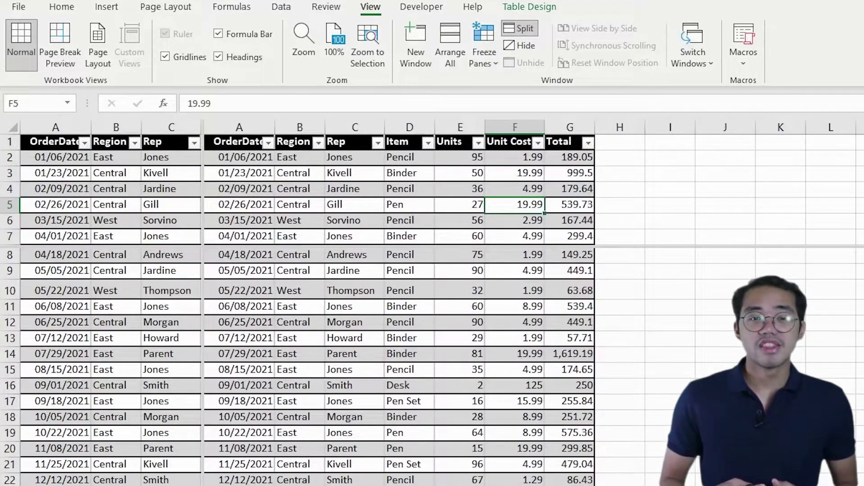
{"action": "scroll", "coordinate": [110, 302], "scroll_direction": "right", "scroll_amount": 3}
{"action": "scroll", "coordinate": [110, 301], "scroll_direction": "left", "scroll_amount": 3}
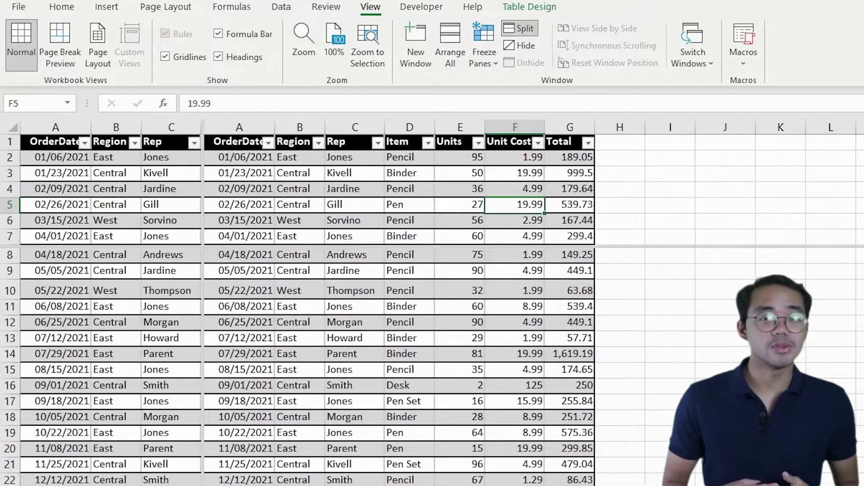
{"action": "scroll", "coordinate": [297, 190], "scroll_direction": "down", "scroll_amount": 10}
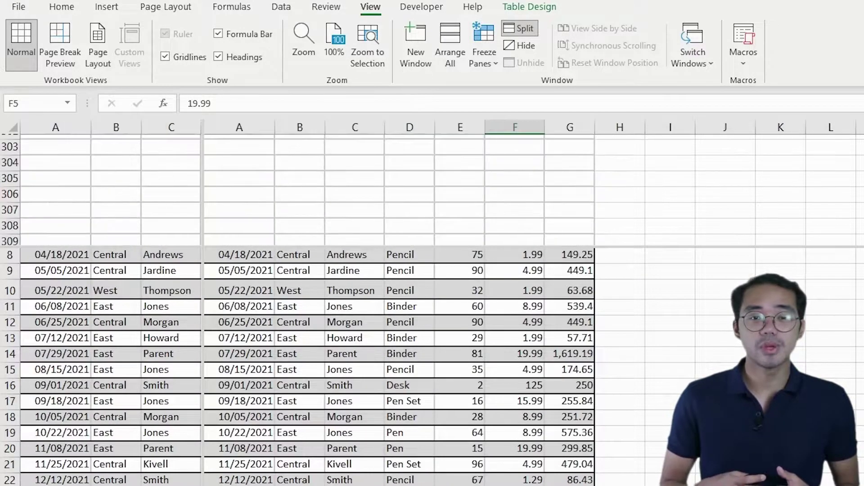
{"action": "scroll", "coordinate": [297, 189], "scroll_direction": "up", "scroll_amount": 10}
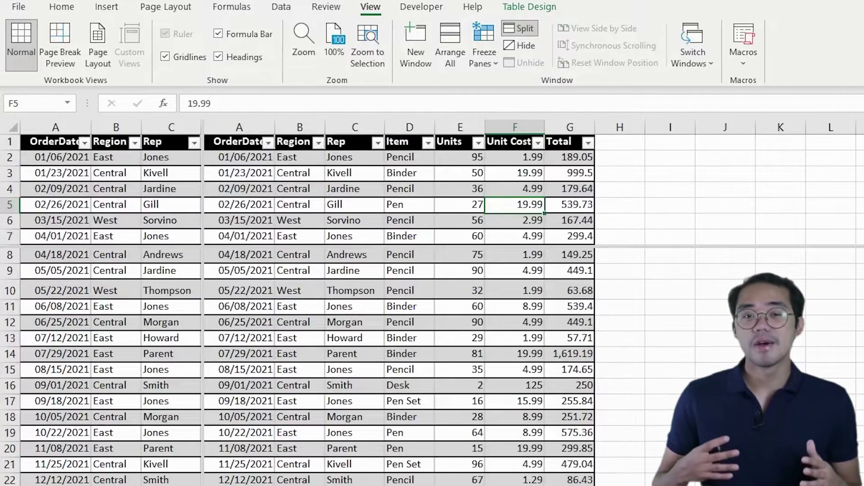
{"action": "scroll", "coordinate": [297, 364], "scroll_direction": "down", "scroll_amount": 6}
{"action": "scroll", "coordinate": [297, 364], "scroll_direction": "up", "scroll_amount": 9}
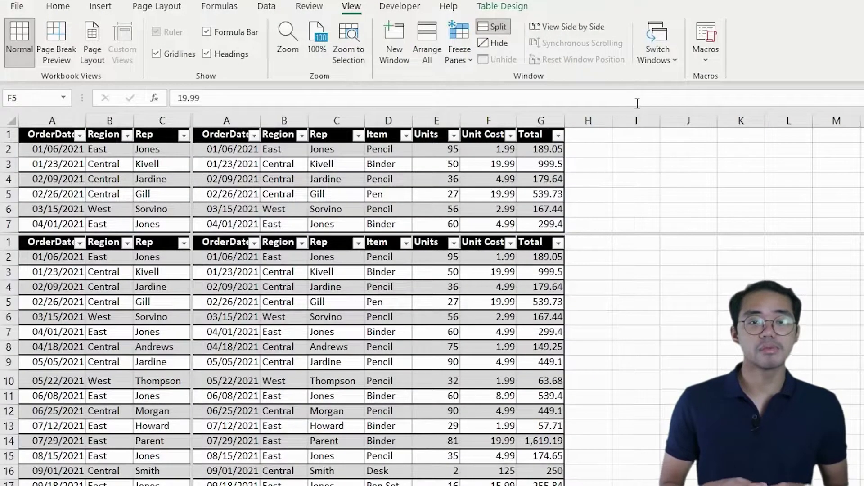
Step: Switch to Kajabi Working File - 2, then the OKR workbook, then Kajabi Working File - 3
{"action": "left_click", "coordinate": [659, 63]}
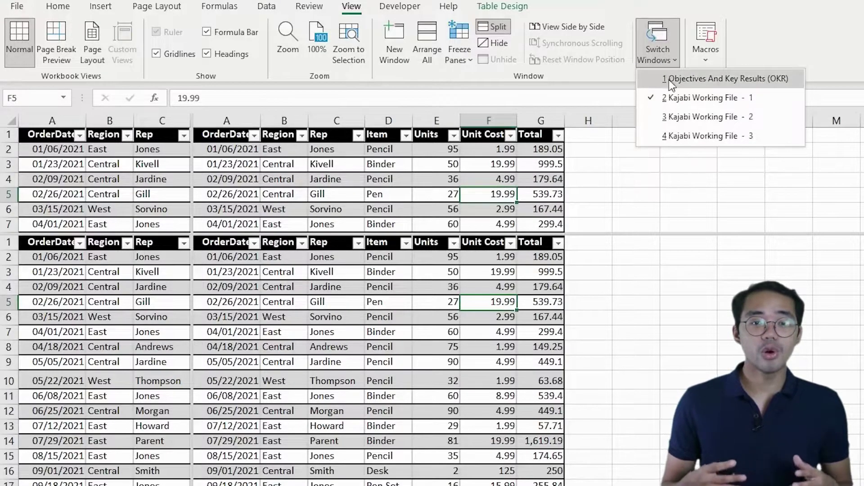
{"action": "left_click", "coordinate": [677, 118]}
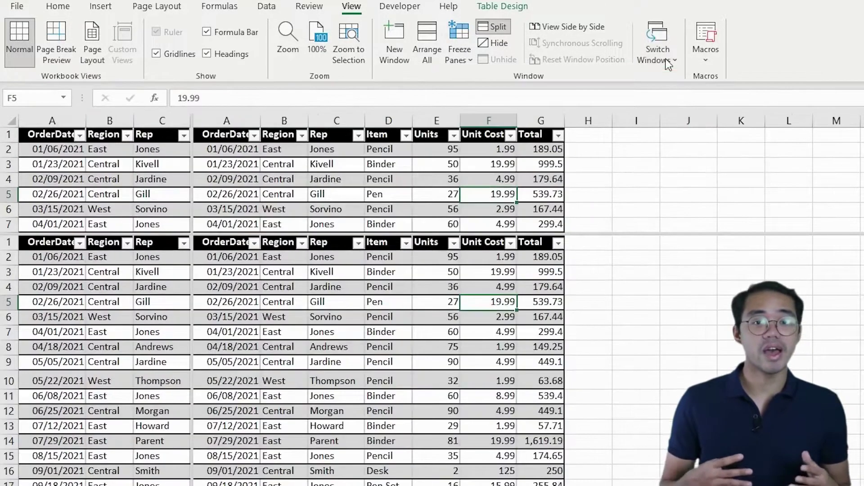
{"action": "left_click", "coordinate": [676, 67]}
{"action": "left_click", "coordinate": [680, 76]}
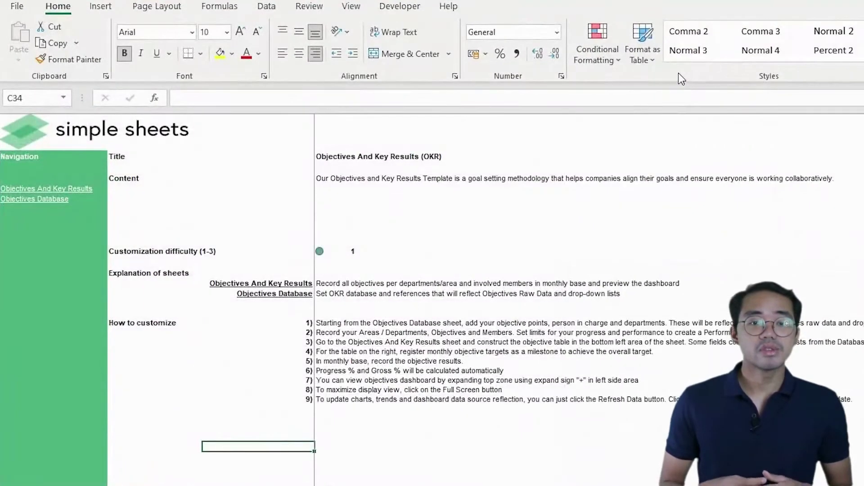
{"action": "left_click", "coordinate": [351, 6]}
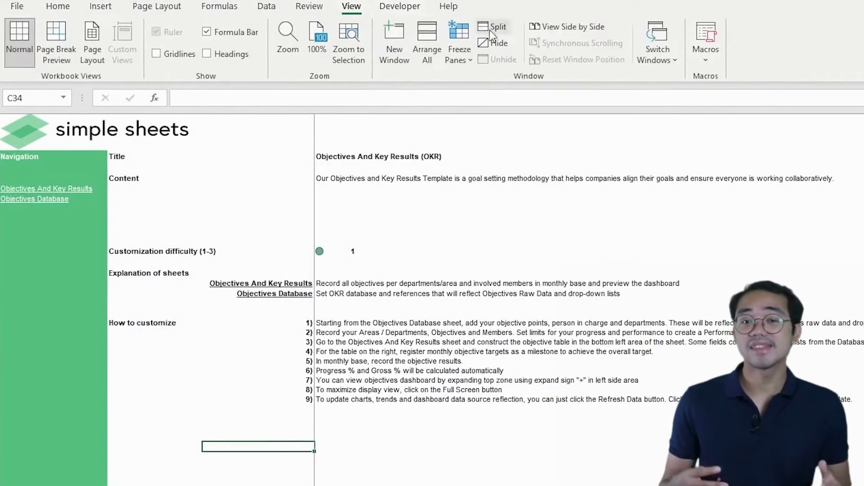
{"action": "left_click", "coordinate": [654, 61]}
{"action": "left_click", "coordinate": [671, 133]}
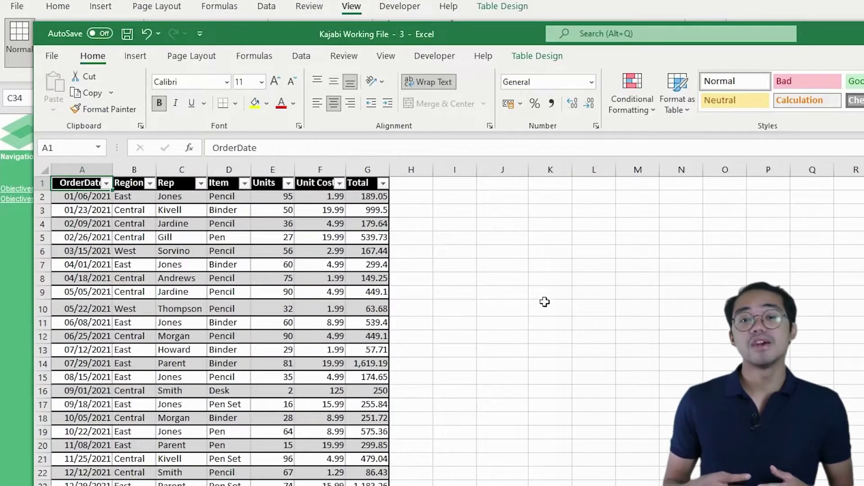